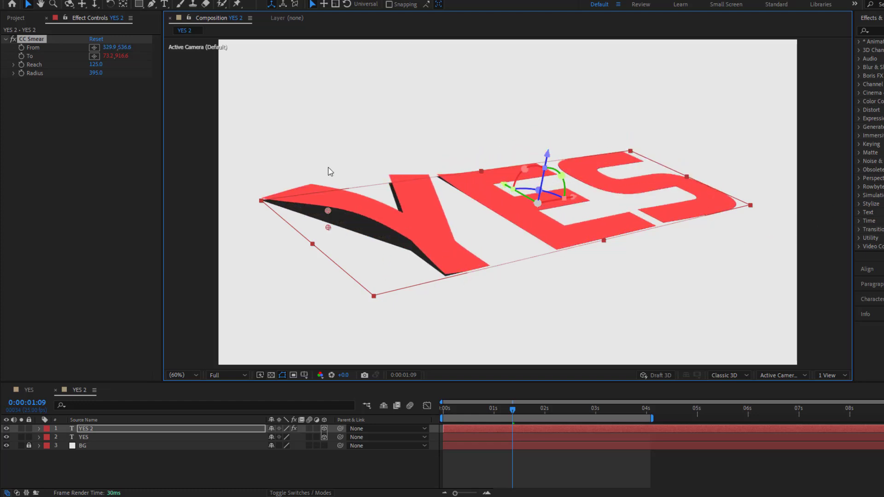
Preview the finished red YES smear animation.
{"action": "key", "text": "slash"}
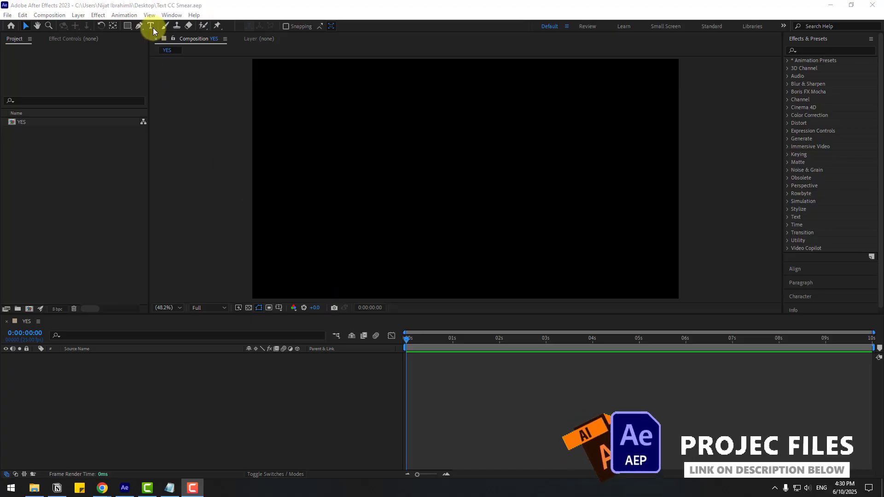
Create a text layer reading YES on the canvas.
{"action": "left_click", "coordinate": [151, 26]}
{"action": "left_click", "coordinate": [384, 174]}
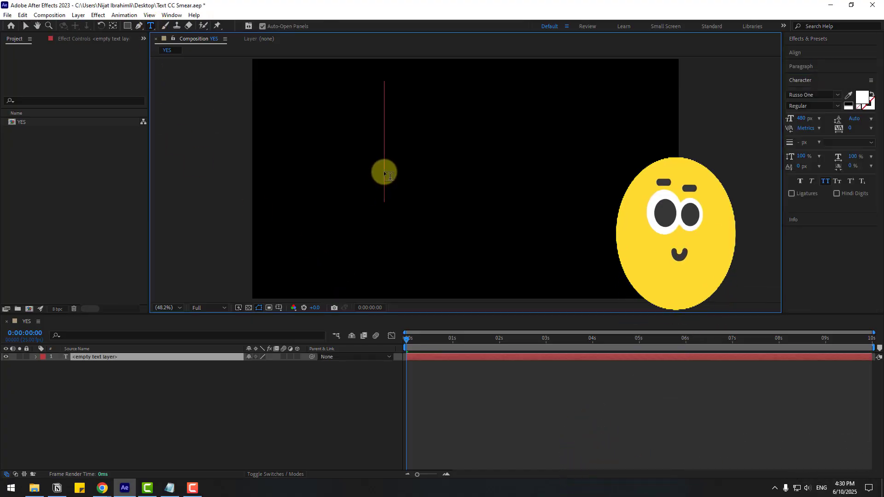
{"action": "type", "text": "YES"}
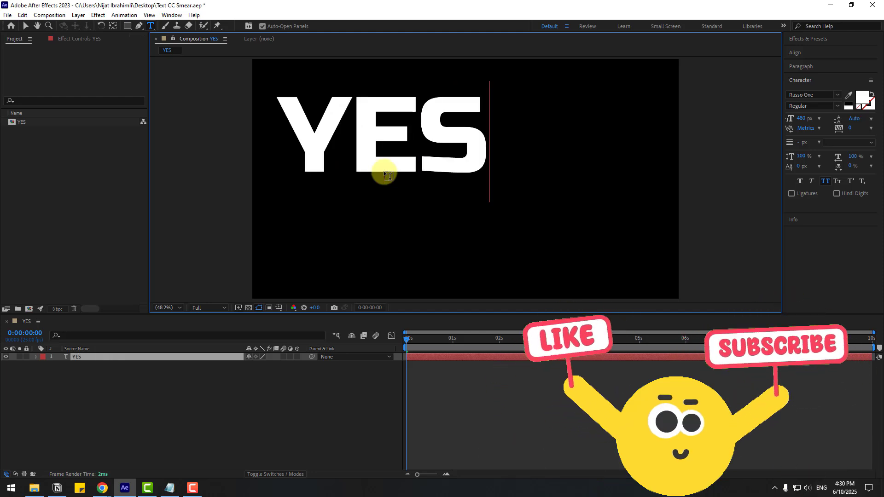
{"action": "left_click", "coordinate": [26, 26]}
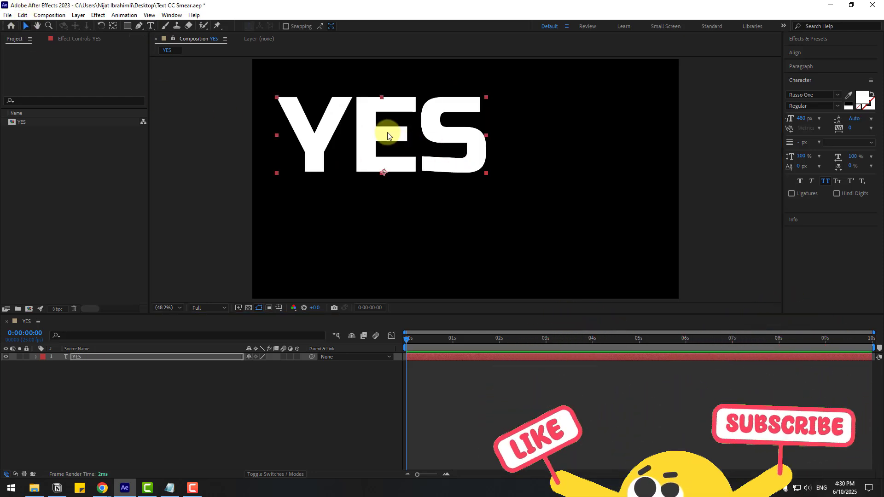
Move YES to the composition centre and centre its anchor point on the text.
{"action": "left_click_drag", "start_coordinate": [403, 136], "coordinate": [449, 168]}
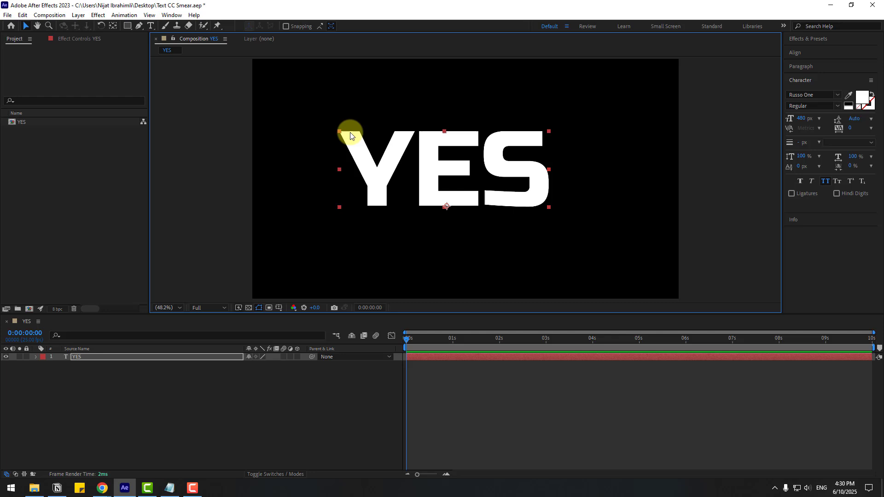
{"action": "double_click", "coordinate": [113, 26]}
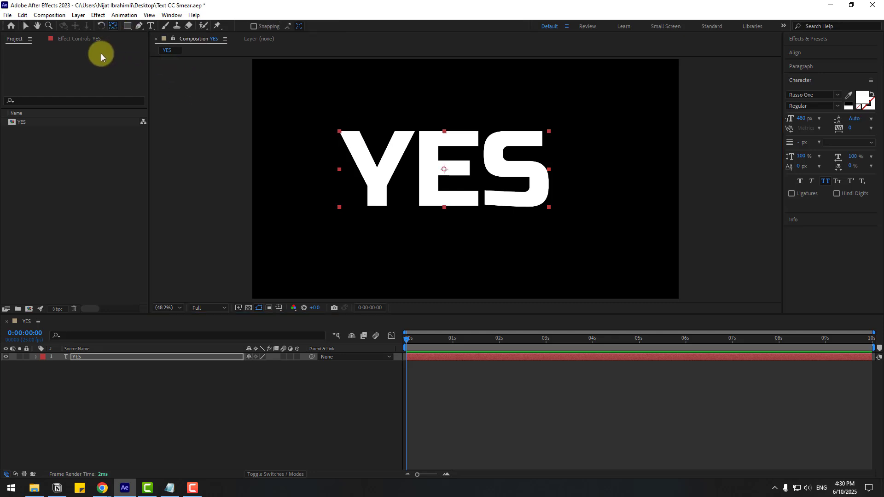
{"action": "left_click", "coordinate": [26, 26]}
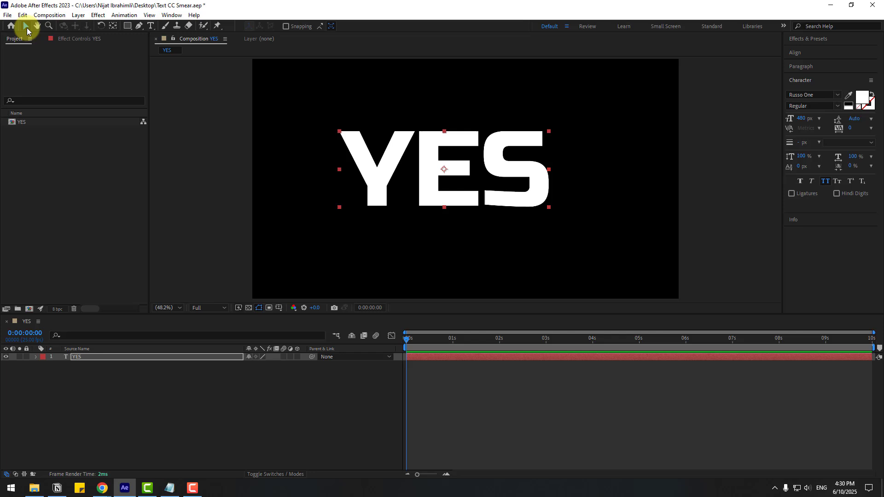
{"action": "left_click", "coordinate": [89, 358]}
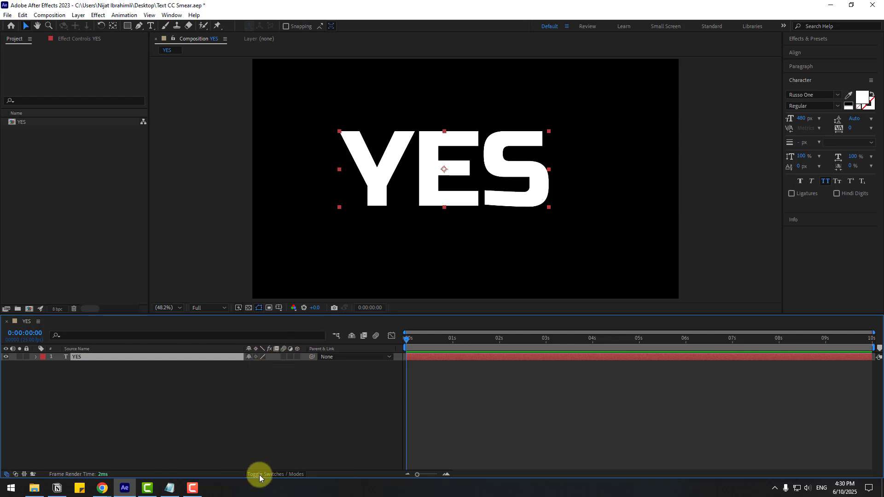
Switch YES to 3D and add a light grey 1920×1080 solid named BG beneath it.
{"action": "left_click", "coordinate": [297, 357]}
{"action": "right_click", "coordinate": [118, 405]}
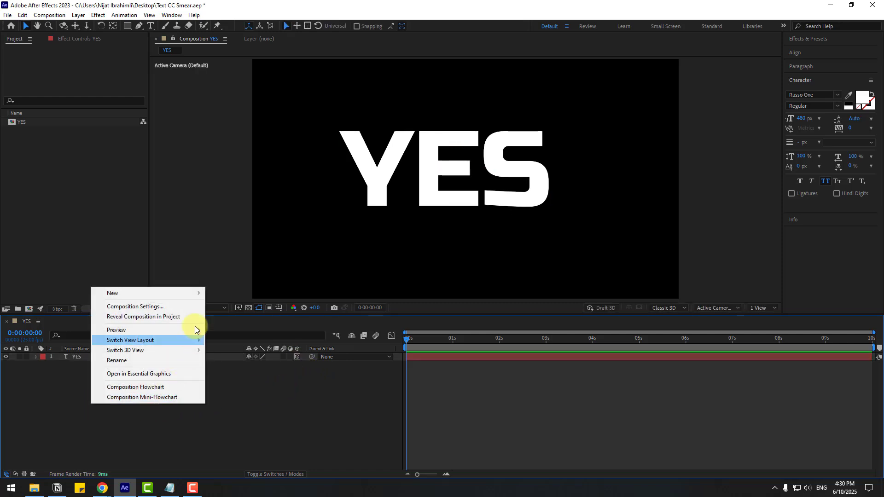
{"action": "mouse_move", "coordinate": [178, 292]}
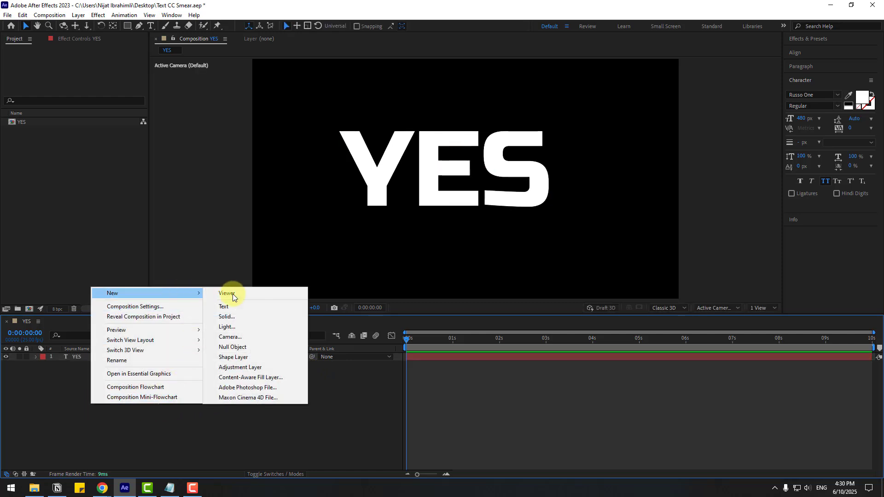
{"action": "left_click", "coordinate": [228, 317]}
{"action": "type", "text": "BG"}
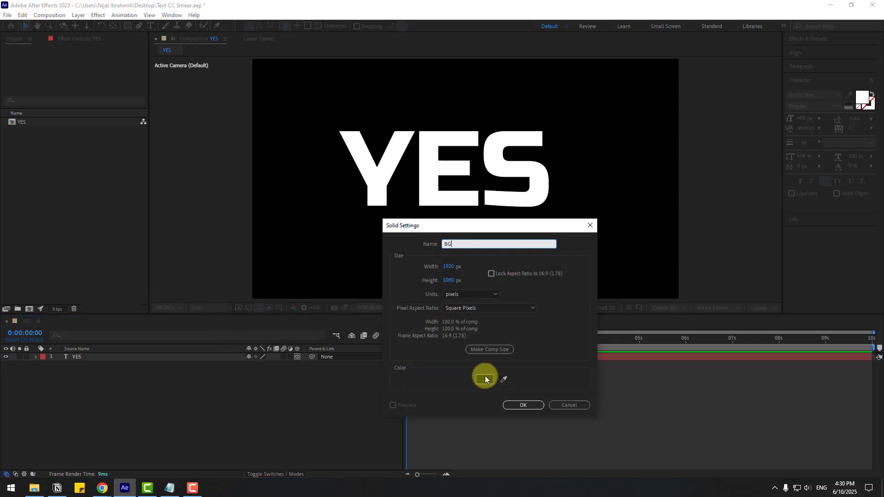
{"action": "left_click", "coordinate": [485, 378]}
{"action": "left_click_drag", "start_coordinate": [149, 375], "coordinate": [123, 360]}
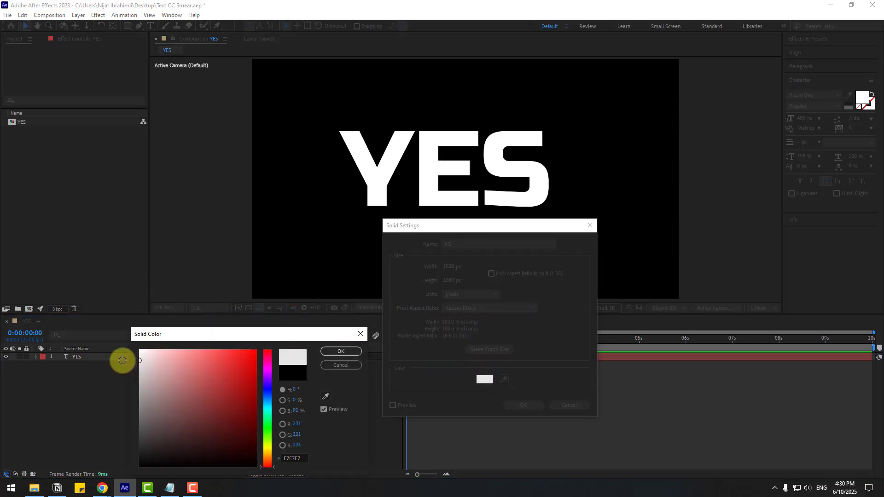
{"action": "left_click", "coordinate": [329, 353]}
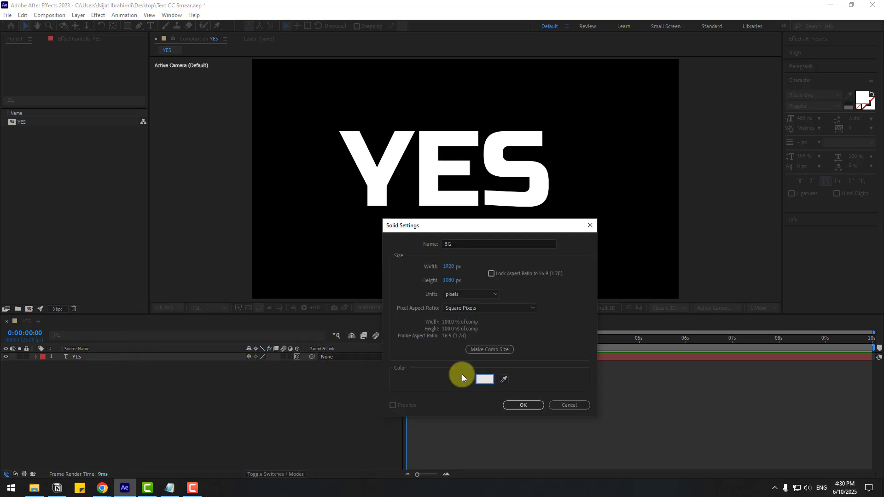
{"action": "left_click", "coordinate": [532, 404]}
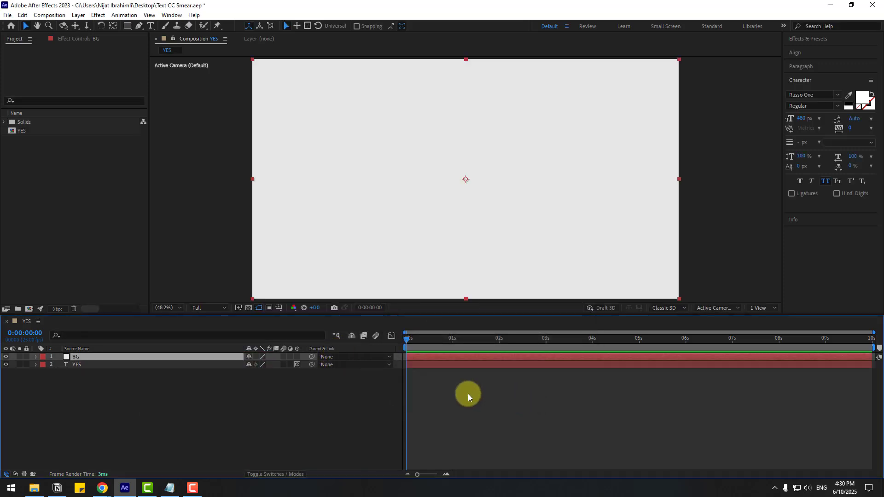
{"action": "left_click_drag", "start_coordinate": [76, 357], "coordinate": [84, 375]}
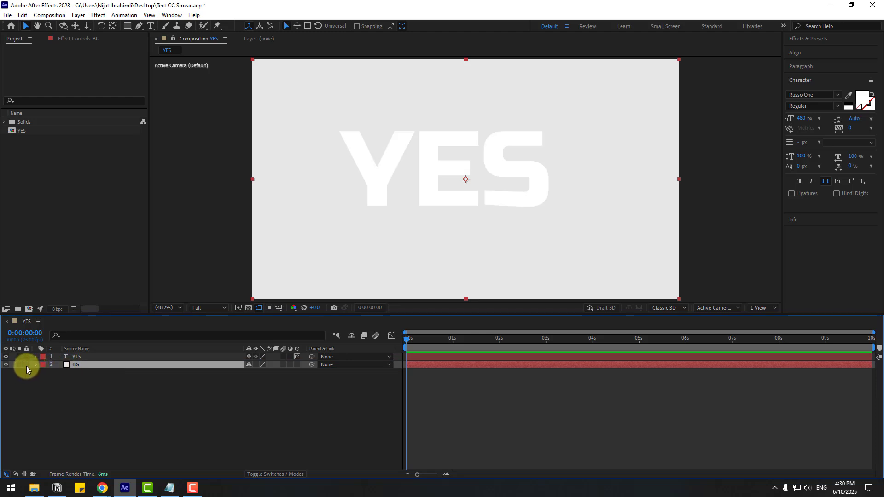
Lock BG, fill the YES text dark grey 232323, and expand the YES layer.
{"action": "left_click", "coordinate": [26, 364]}
{"action": "left_click", "coordinate": [77, 356]}
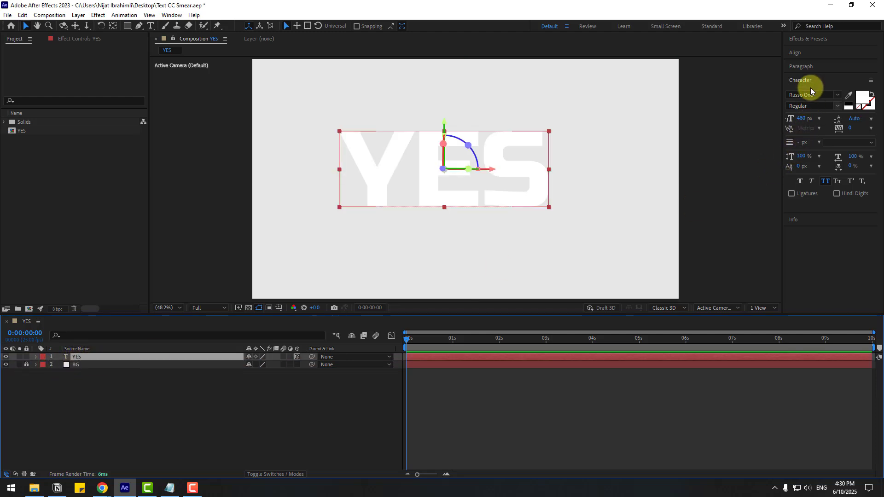
{"action": "left_click", "coordinate": [864, 102]}
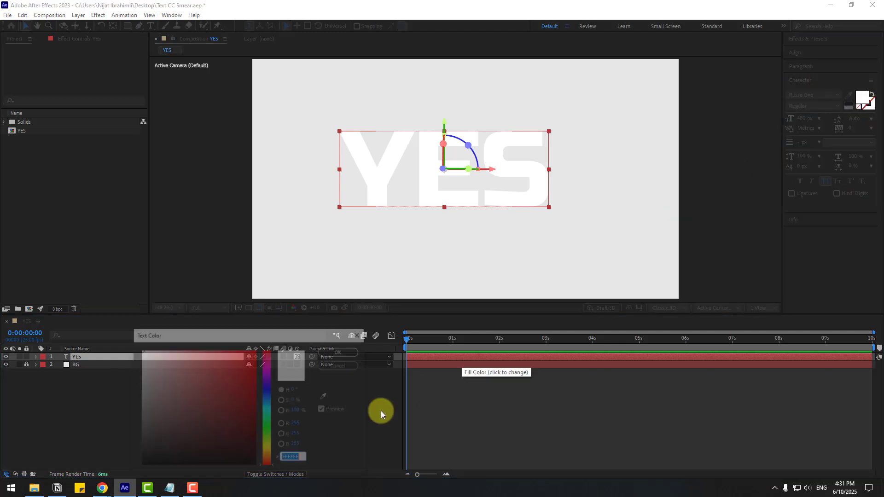
{"action": "left_click_drag", "start_coordinate": [188, 438], "coordinate": [131, 452]}
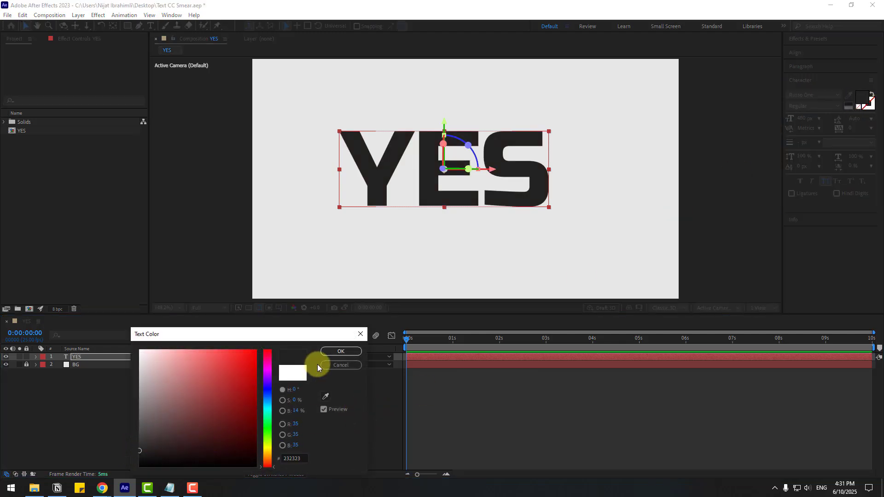
{"action": "left_click", "coordinate": [333, 353]}
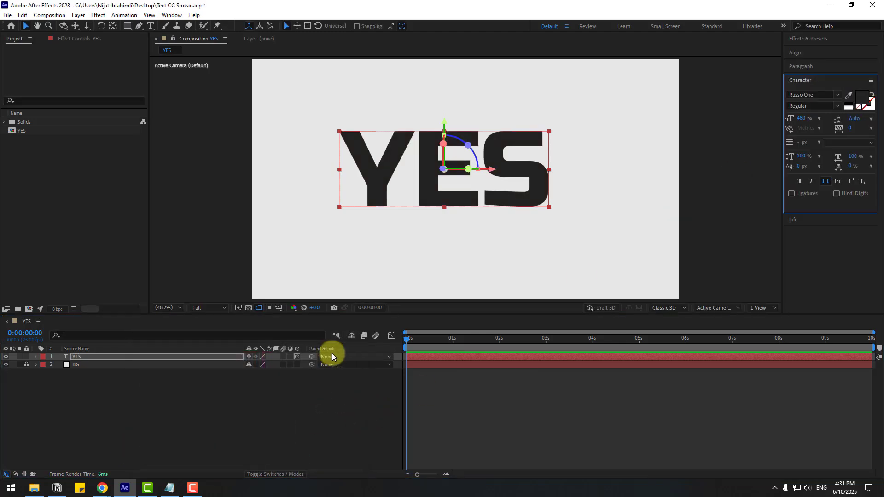
{"action": "left_click", "coordinate": [35, 357]}
Tilt YES back to X Rotation -80° and shift it right in the viewer.
{"action": "left_click", "coordinate": [43, 372]}
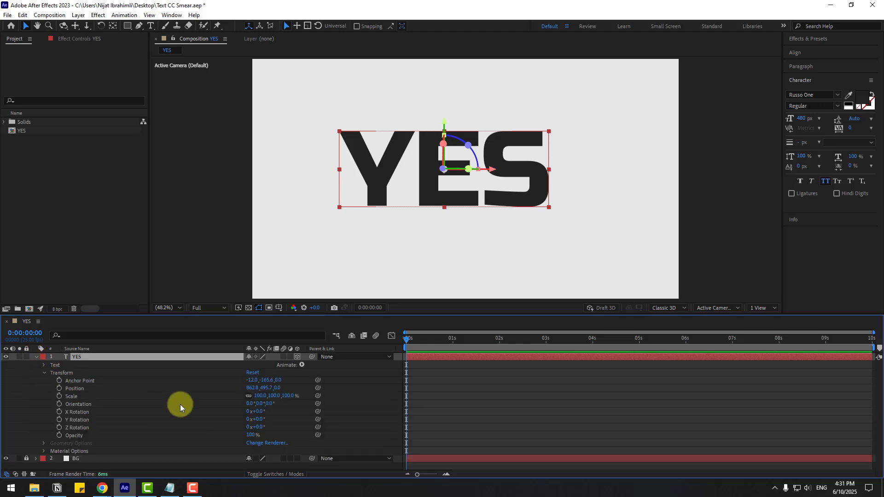
{"action": "mouse_move", "coordinate": [261, 414]}
{"action": "left_mouse_down"}
{"action": "mouse_move", "coordinate": [233, 415]}
{"action": "mouse_move", "coordinate": [251, 404]}
{"action": "mouse_move", "coordinate": [233, 409]}
{"action": "mouse_move", "coordinate": [274, 405]}
{"action": "mouse_move", "coordinate": [247, 408]}
{"action": "left_mouse_up"}
{"action": "key", "text": "Return"}
{"action": "mouse_move", "coordinate": [402, 195]}
{"action": "left_mouse_down"}
{"action": "mouse_move", "coordinate": [405, 187]}
{"action": "mouse_move", "coordinate": [414, 201]}
{"action": "left_mouse_up"}
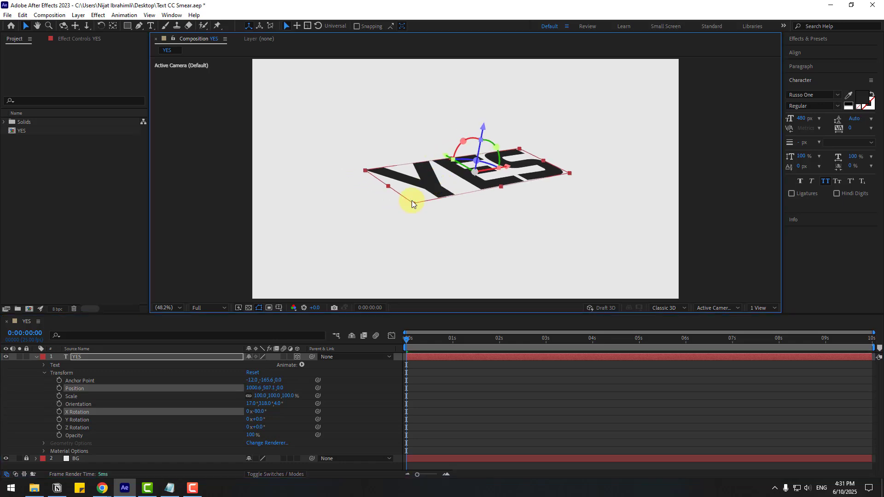
Scale the YES text up to 176%.
{"action": "left_click", "coordinate": [111, 360]}
{"action": "key", "text": "s"}
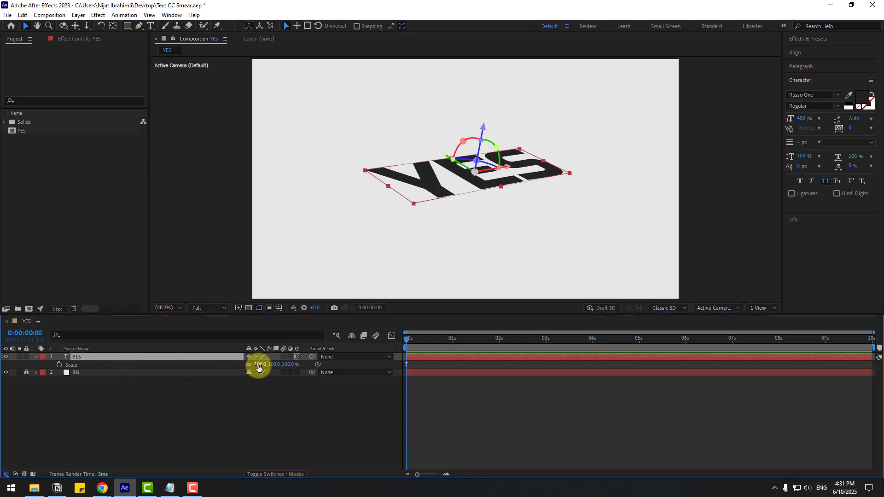
{"action": "left_click_drag", "start_coordinate": [256, 365], "coordinate": [282, 358]}
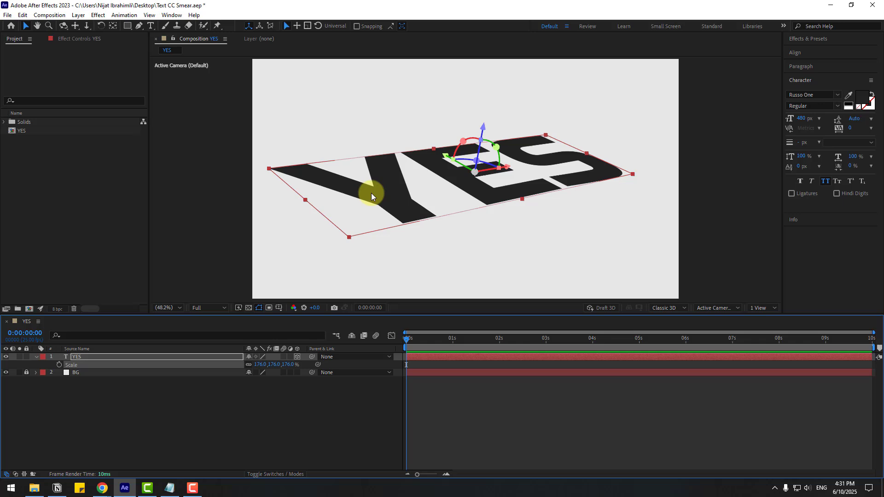
{"action": "left_click_drag", "start_coordinate": [366, 191], "coordinate": [391, 203]}
{"action": "left_click", "coordinate": [187, 379]}
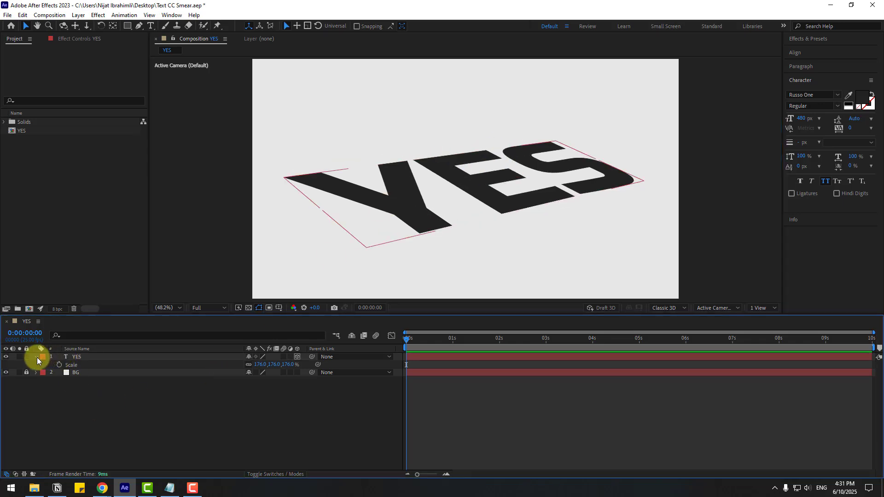
{"action": "left_click", "coordinate": [36, 358]}
{"action": "left_click", "coordinate": [84, 355]}
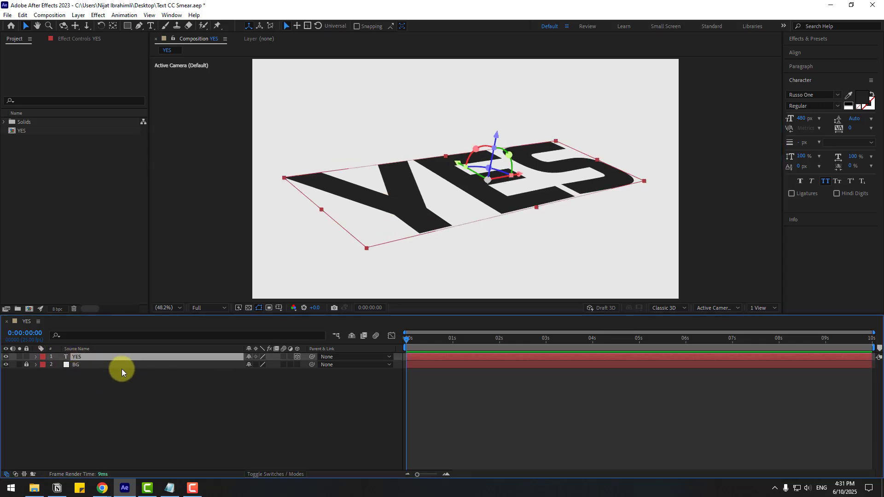
Duplicate YES as YES 2 and fill the copy red FF4949.
{"action": "key", "text": "ctrl+d"}
{"action": "left_click", "coordinate": [805, 118]}
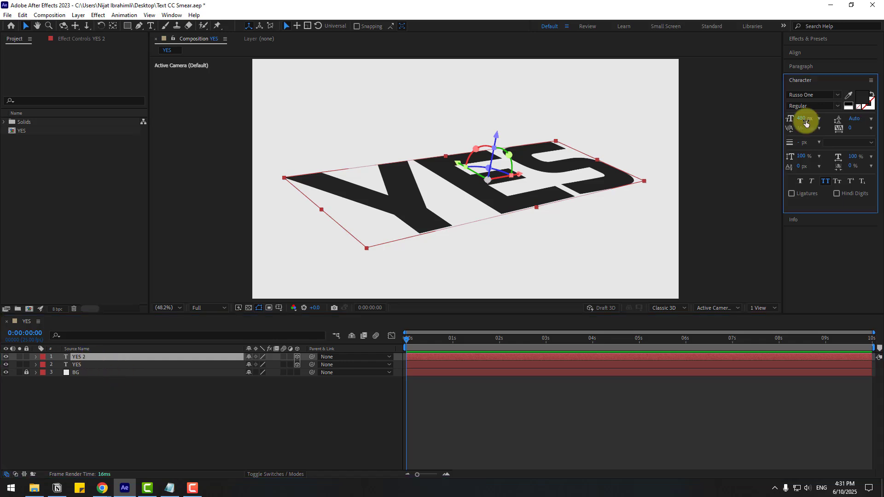
{"action": "left_click", "coordinate": [862, 97]}
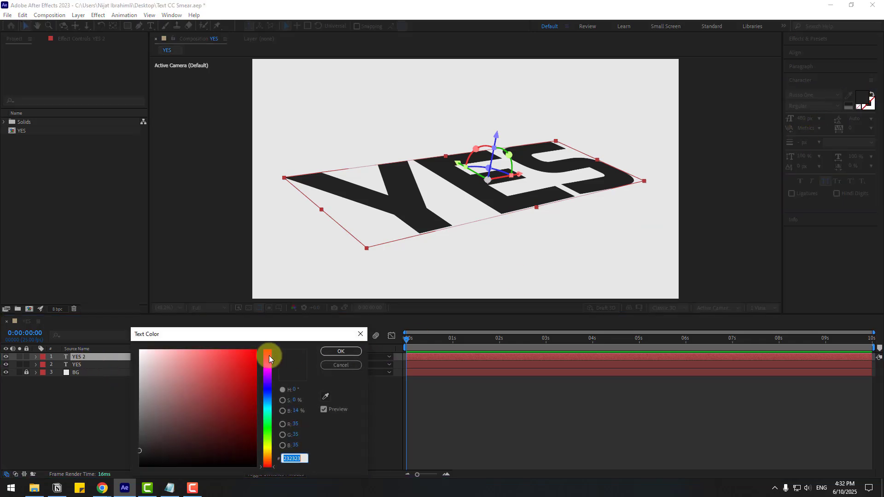
{"action": "left_click_drag", "start_coordinate": [249, 357], "coordinate": [223, 350]}
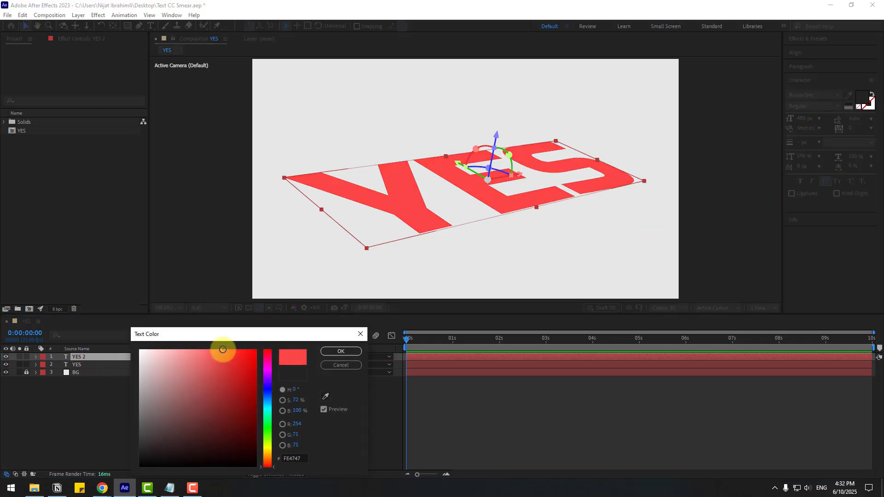
{"action": "left_click", "coordinate": [329, 352]}
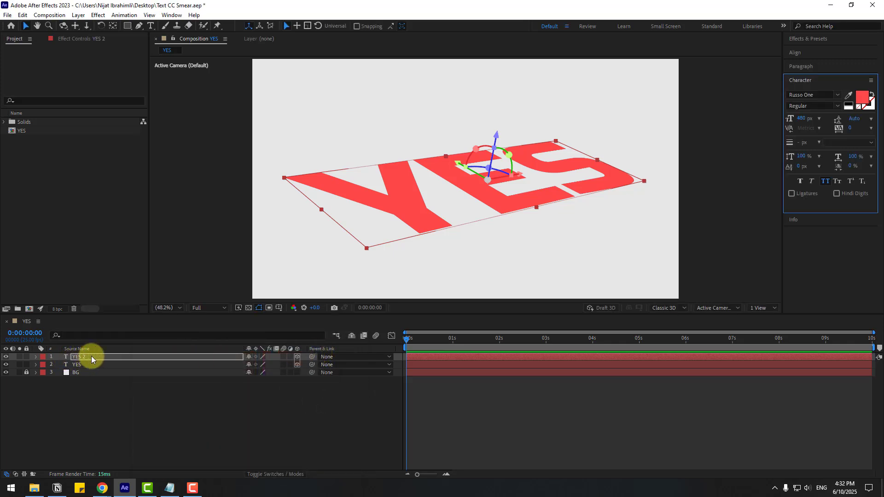
Apply CC Smear to YES 2 and pull its To point toward the text centre.
{"action": "left_click", "coordinate": [800, 40]}
{"action": "left_click", "coordinate": [822, 50]}
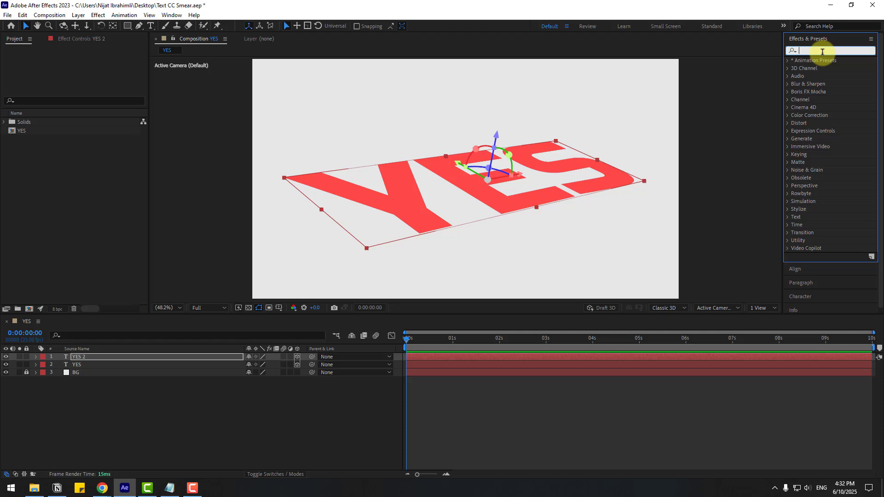
{"action": "type", "text": "cc sm"}
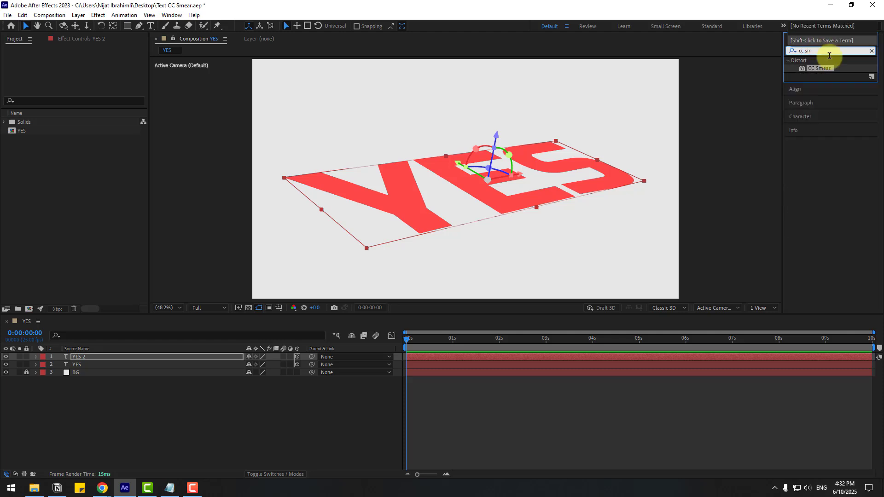
{"action": "mouse_move", "coordinate": [822, 68]}
{"action": "left_mouse_down"}
{"action": "mouse_move", "coordinate": [828, 95]}
{"action": "mouse_move", "coordinate": [136, 363]}
{"action": "mouse_move", "coordinate": [82, 356]}
{"action": "left_mouse_up"}
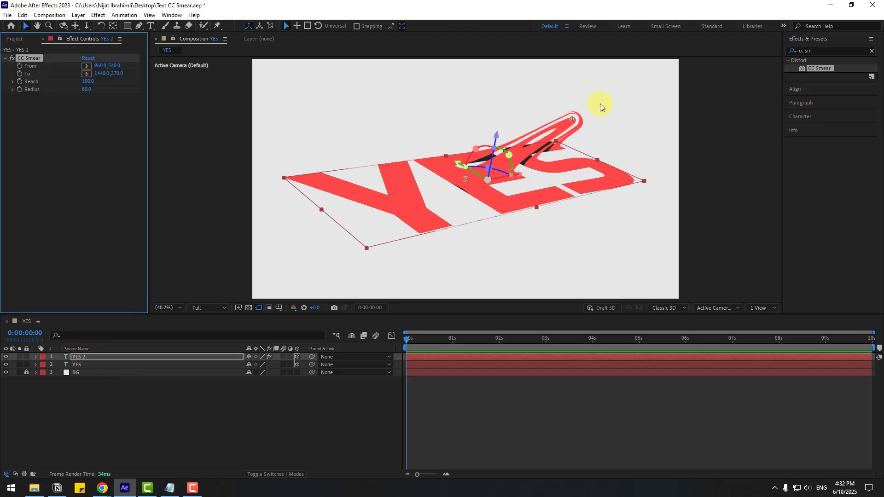
{"action": "mouse_move", "coordinate": [572, 121]}
{"action": "left_mouse_down"}
{"action": "mouse_move", "coordinate": [534, 132]}
{"action": "mouse_move", "coordinate": [529, 158]}
{"action": "mouse_move", "coordinate": [522, 133]}
{"action": "mouse_move", "coordinate": [520, 174]}
{"action": "mouse_move", "coordinate": [508, 134]}
{"action": "mouse_move", "coordinate": [529, 173]}
{"action": "mouse_move", "coordinate": [508, 171]}
{"action": "left_mouse_up"}
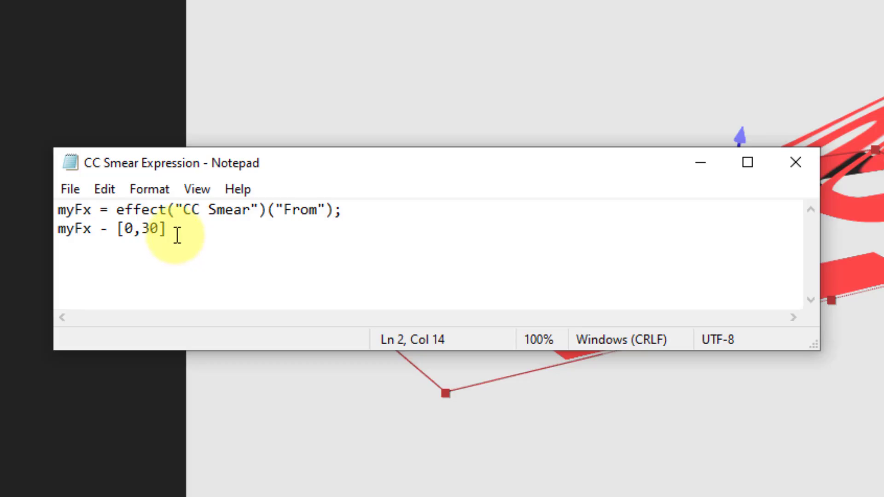
Copy the two-line CC Smear expression from the Notepad notes.
{"action": "left_click_drag", "start_coordinate": [197, 233], "coordinate": [79, 216]}
{"action": "right_click", "coordinate": [87, 220]}
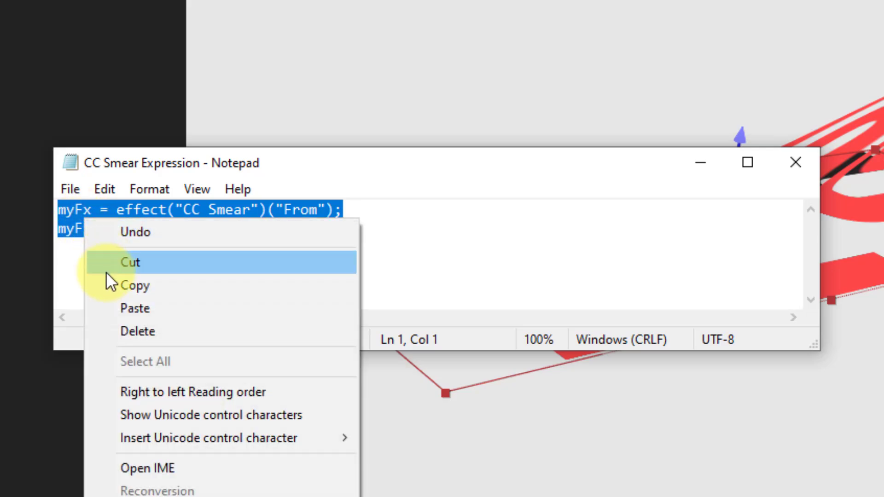
{"action": "left_click", "coordinate": [110, 284]}
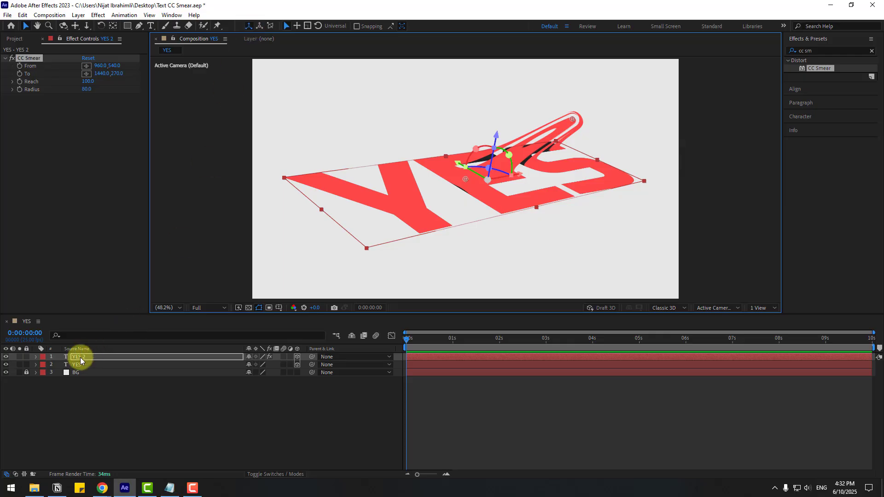
Paste the expression onto YES 2's CC Smear To property, linking it to From minus [0,30].
{"action": "left_click", "coordinate": [80, 357]}
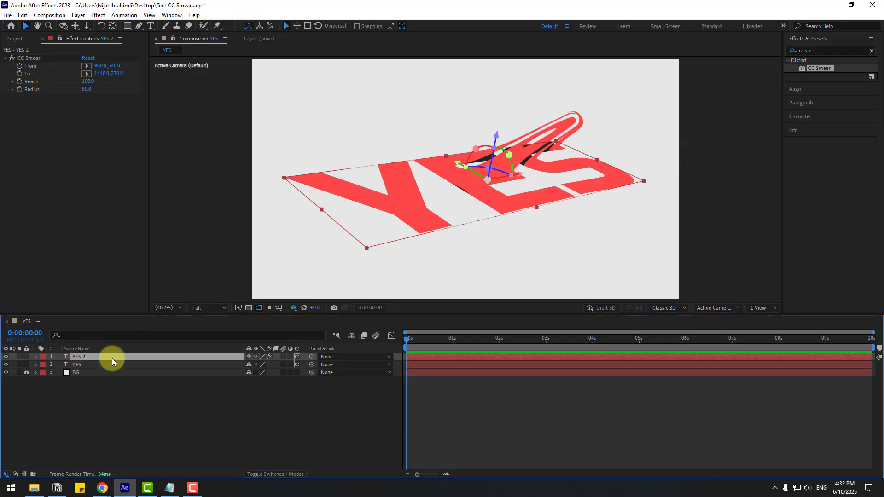
{"action": "left_click", "coordinate": [36, 357]}
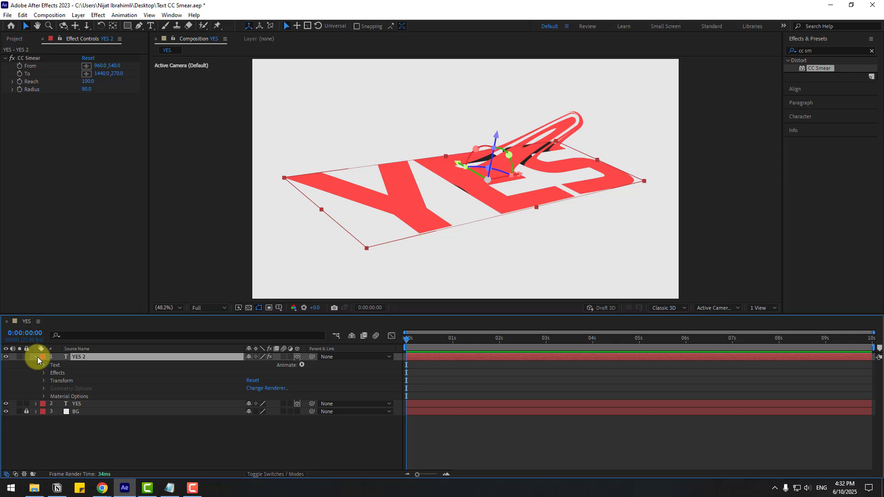
{"action": "left_click", "coordinate": [44, 372]}
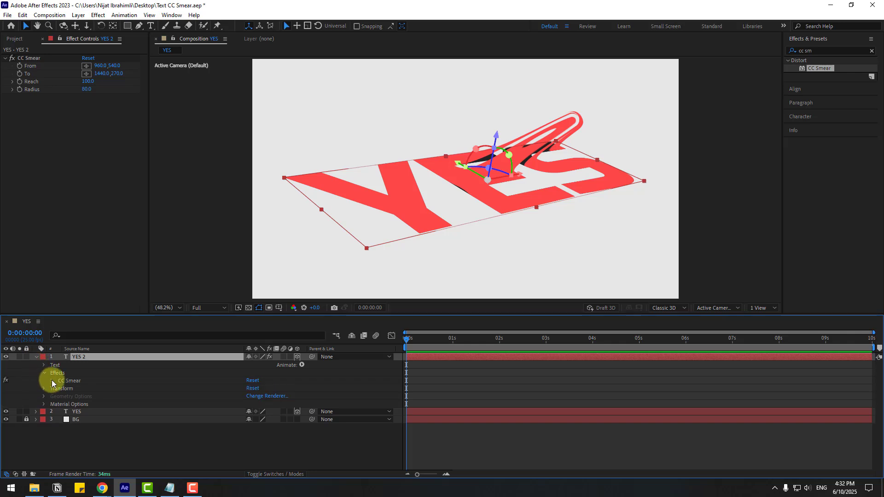
{"action": "left_click", "coordinate": [52, 381]}
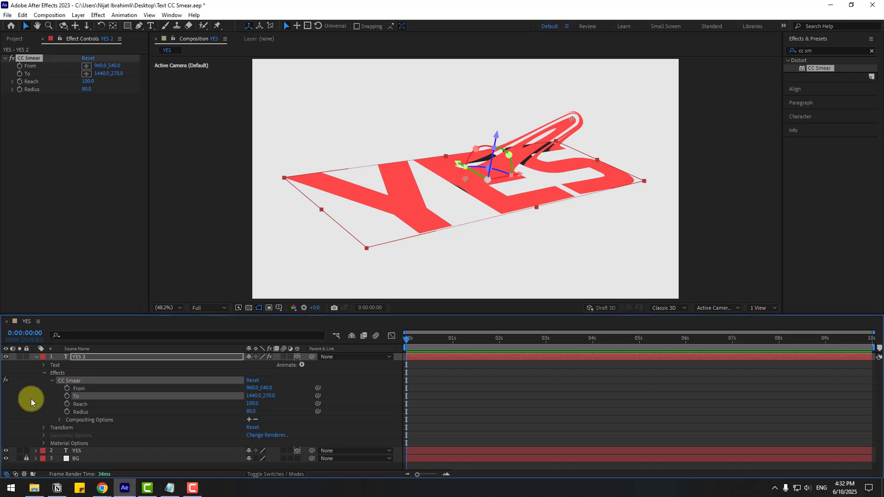
{"action": "left_click", "coordinate": [55, 399]}
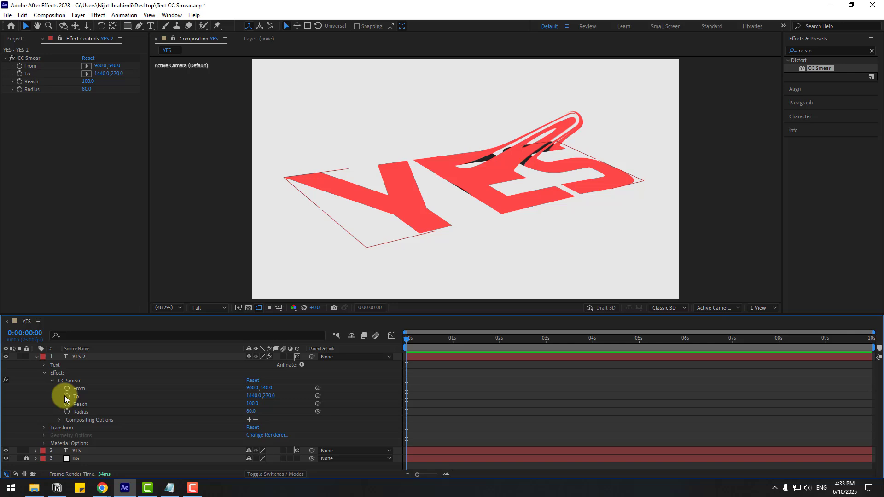
{"action": "left_click", "coordinate": [67, 397], "text": "alt"}
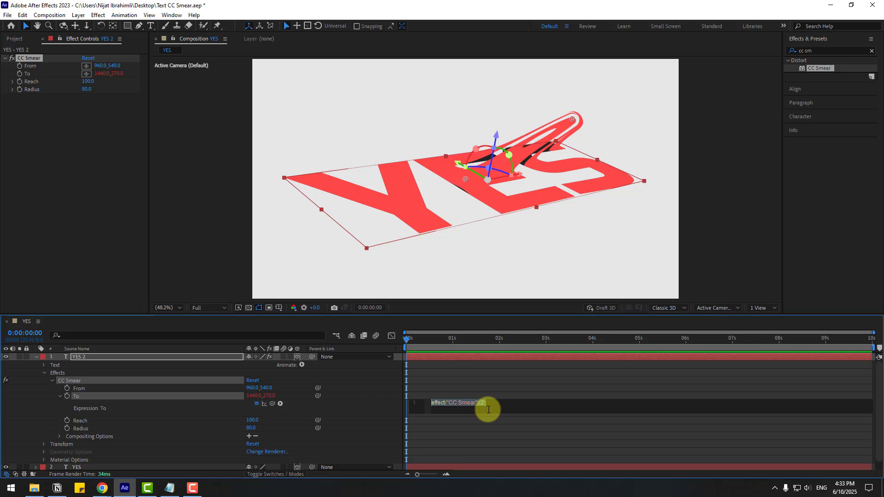
{"action": "key", "text": "ctrl+v"}
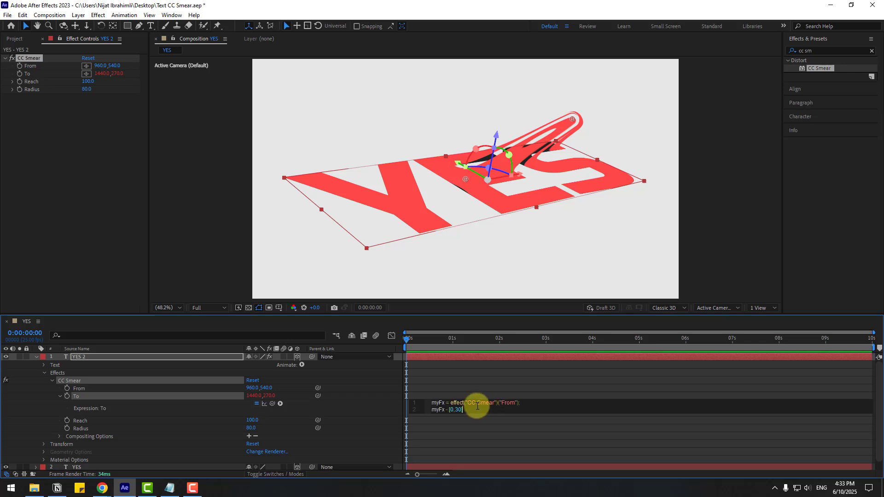
{"action": "left_click", "coordinate": [40, 406]}
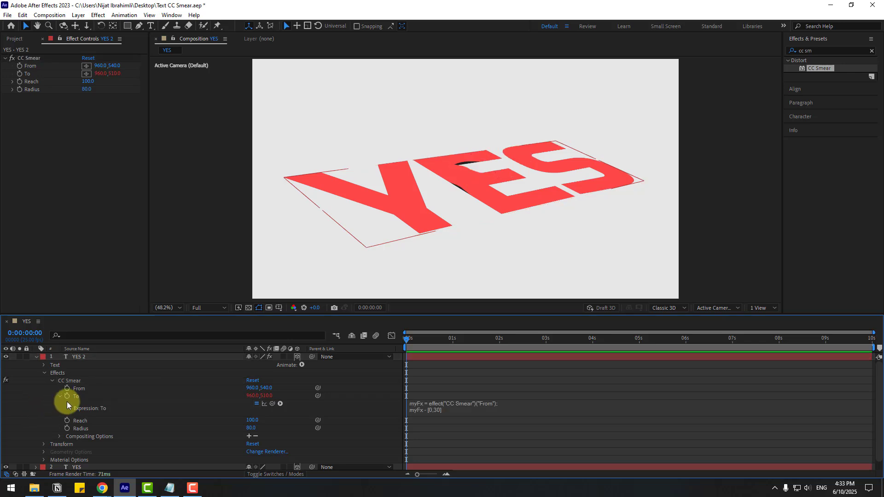
Place the From point at 1026.3,639.5 and set Reach 188, Radius 269.
{"action": "left_click", "coordinate": [78, 390]}
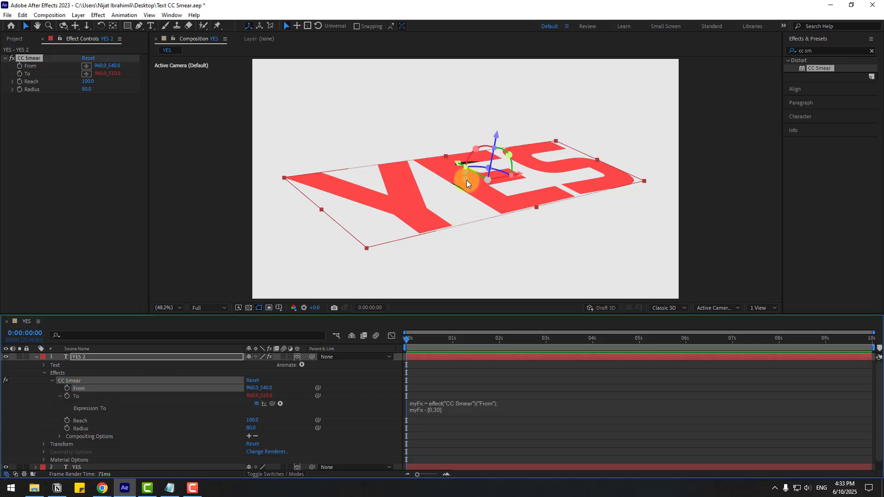
{"action": "left_click_drag", "start_coordinate": [467, 183], "coordinate": [456, 186]}
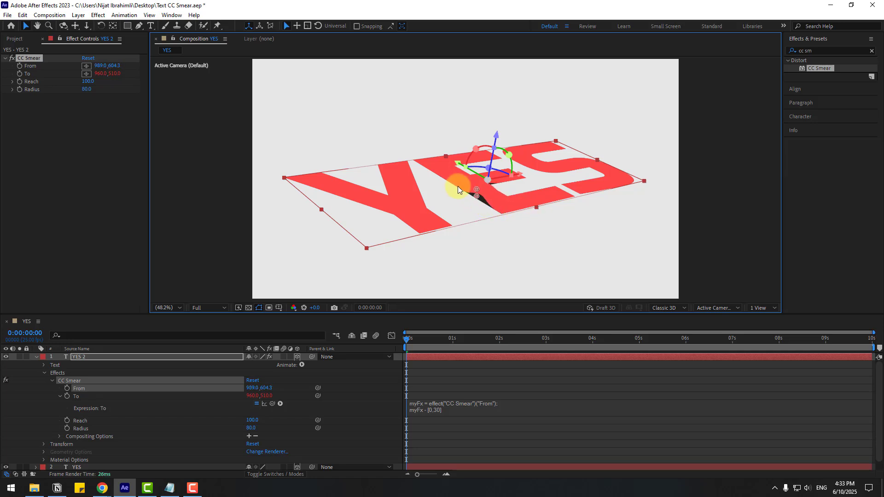
{"action": "left_click_drag", "start_coordinate": [563, 201], "coordinate": [500, 208]}
{"action": "left_click_drag", "start_coordinate": [456, 181], "coordinate": [480, 198]}
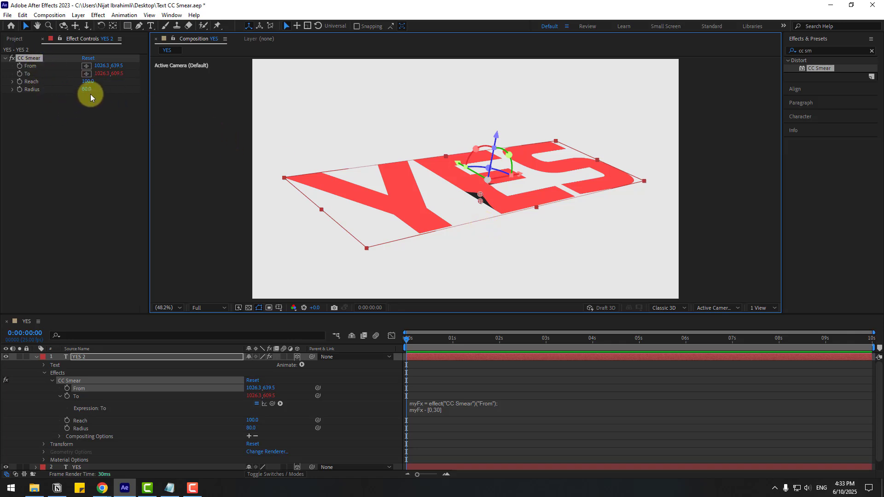
{"action": "mouse_move", "coordinate": [86, 90]}
{"action": "left_mouse_down"}
{"action": "mouse_move", "coordinate": [115, 89]}
{"action": "mouse_move", "coordinate": [75, 84]}
{"action": "mouse_move", "coordinate": [148, 81]}
{"action": "mouse_move", "coordinate": [103, 98]}
{"action": "mouse_move", "coordinate": [144, 89]}
{"action": "left_mouse_up"}
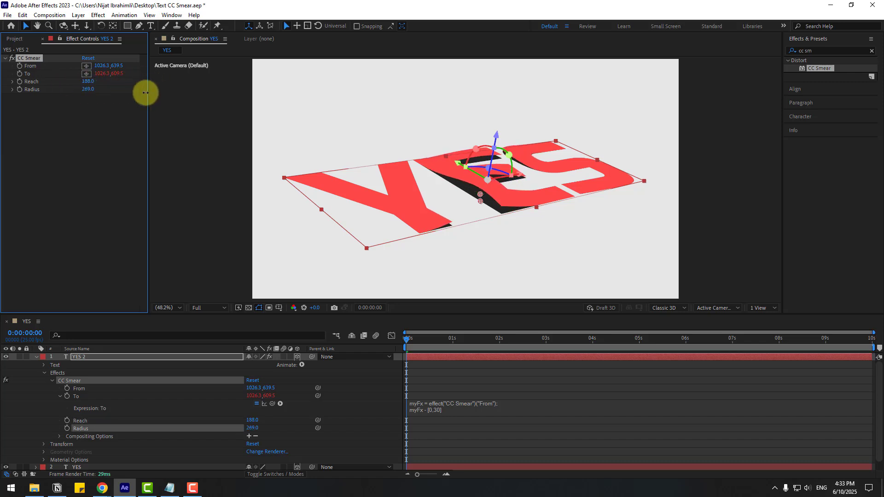
Change the To expression offset from 30 to 55: myFx - [0,55].
{"action": "left_click", "coordinate": [427, 414]}
{"action": "left_click", "coordinate": [461, 410]}
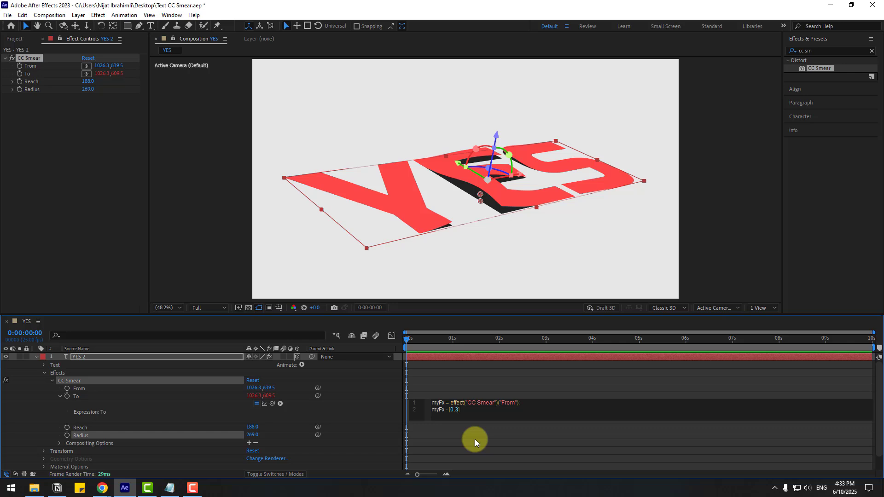
{"action": "key", "text": "BackSpace"}
{"action": "key", "text": "BackSpace"}
{"action": "type", "text": "55"}
{"action": "left_click", "coordinate": [35, 411]}
{"action": "left_click", "coordinate": [31, 57]}
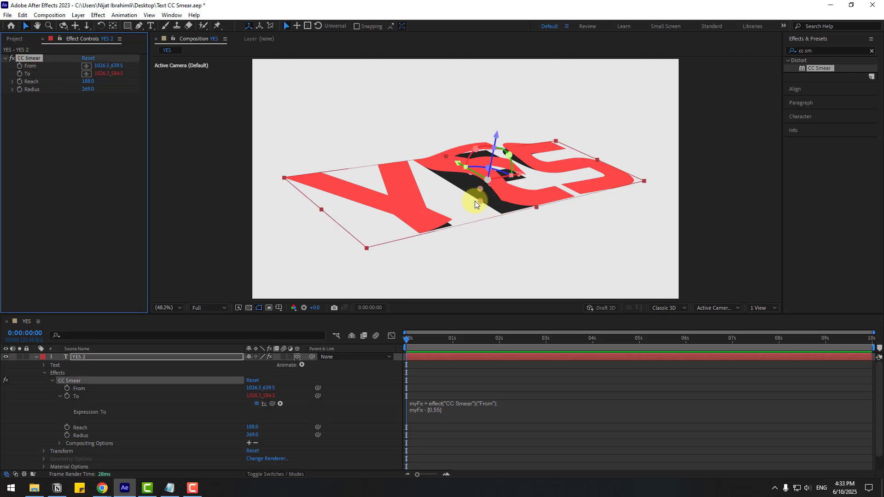
Set Radius to 395 and sweep From across the letters to -300.3,788.8, left of the text.
{"action": "mouse_move", "coordinate": [476, 202]}
{"action": "left_mouse_down"}
{"action": "mouse_move", "coordinate": [661, 167]}
{"action": "mouse_move", "coordinate": [484, 203]}
{"action": "mouse_move", "coordinate": [369, 239]}
{"action": "mouse_move", "coordinate": [462, 221]}
{"action": "left_mouse_up"}
{"action": "left_click_drag", "start_coordinate": [420, 200], "coordinate": [420, 199]}
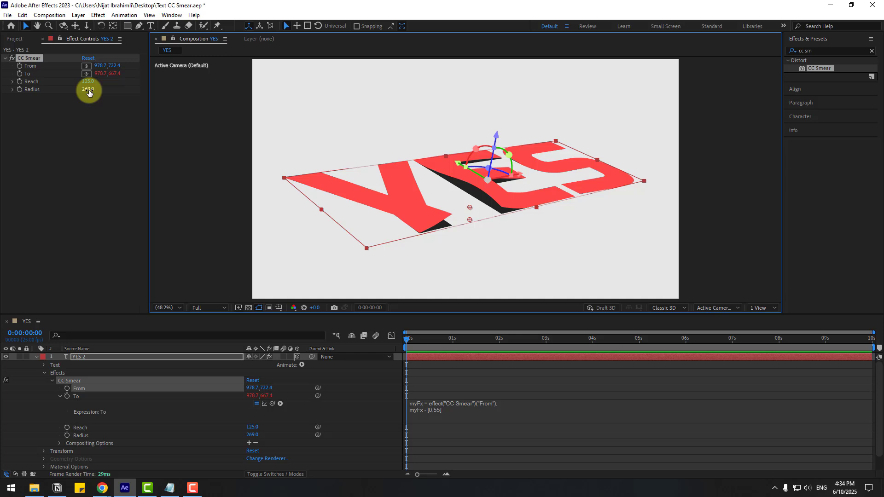
{"action": "left_click_drag", "start_coordinate": [87, 89], "coordinate": [146, 87]}
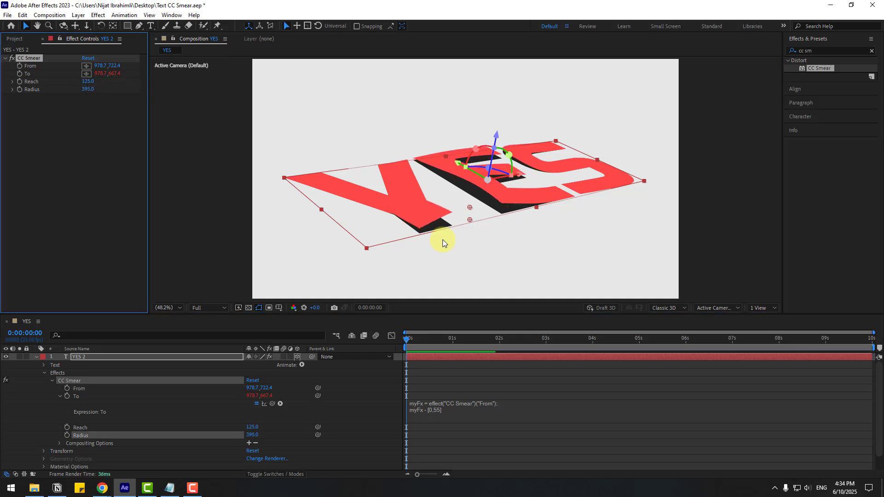
{"action": "left_click_drag", "start_coordinate": [469, 219], "coordinate": [331, 217]}
{"action": "mouse_move", "coordinate": [248, 217]}
{"action": "left_mouse_down"}
{"action": "mouse_move", "coordinate": [361, 218]}
{"action": "mouse_move", "coordinate": [686, 168]}
{"action": "mouse_move", "coordinate": [359, 231]}
{"action": "mouse_move", "coordinate": [185, 234]}
{"action": "left_mouse_up"}
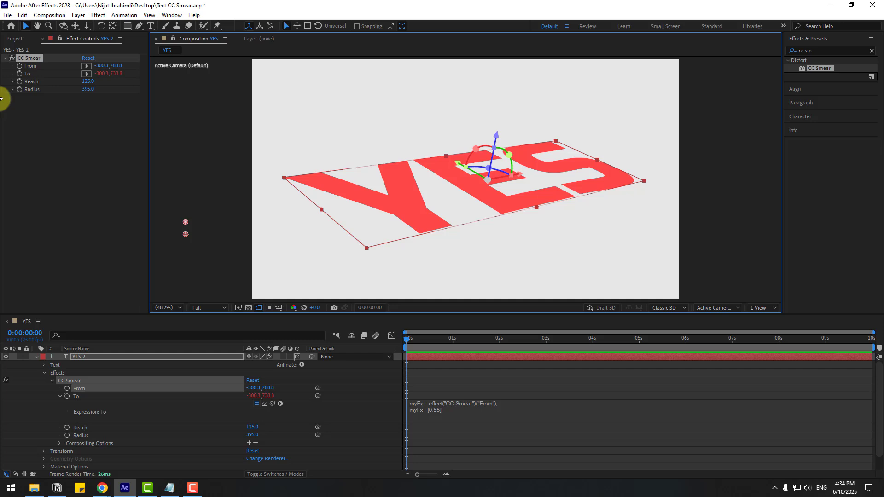
Keyframe the From point at 0s, then move it right of the text to (1884.5, 469.5) at 2s.
{"action": "left_click", "coordinate": [19, 66]}
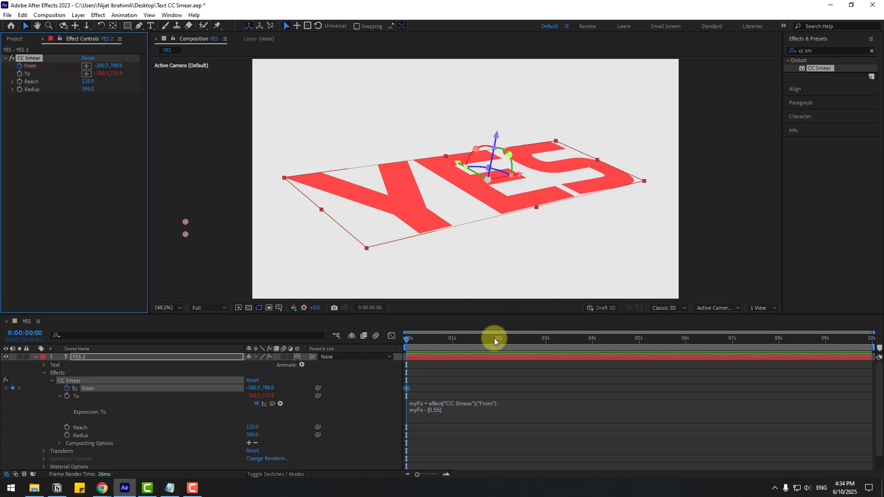
{"action": "left_click_drag", "start_coordinate": [493, 339], "coordinate": [503, 339]}
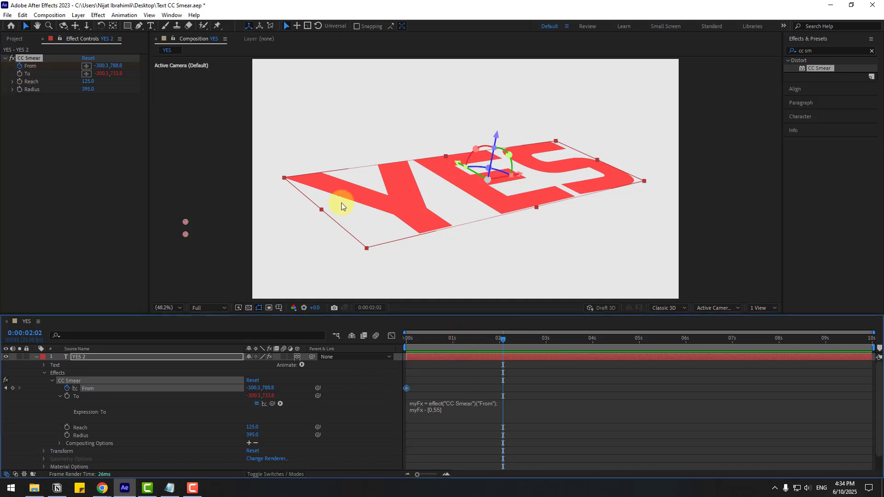
{"action": "mouse_move", "coordinate": [187, 236]}
{"action": "left_mouse_down"}
{"action": "mouse_move", "coordinate": [509, 178]}
{"action": "mouse_move", "coordinate": [689, 159]}
{"action": "left_mouse_up"}
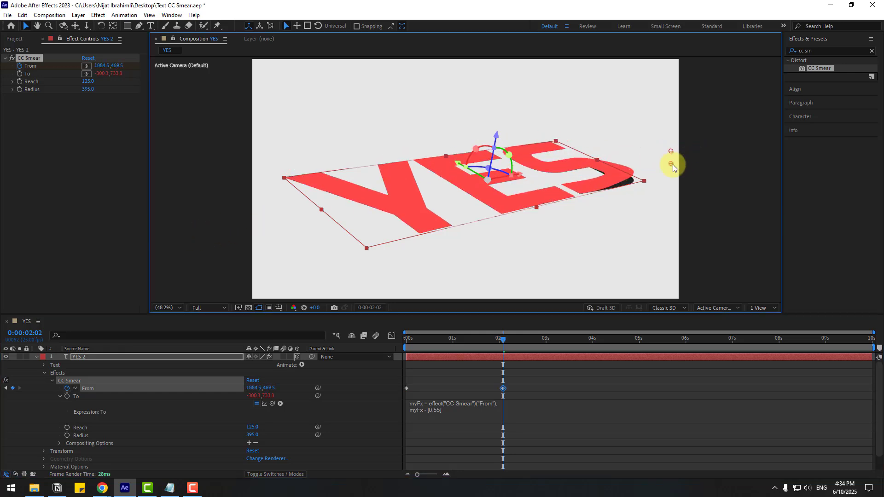
Copy the 0s From keyframe to 4s and Easy Ease all three keyframes.
{"action": "left_click", "coordinate": [592, 342]}
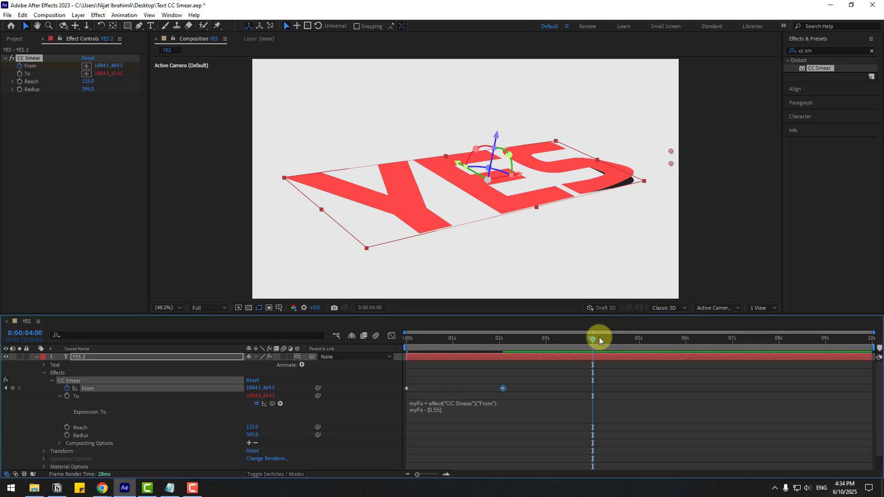
{"action": "left_click_drag", "start_coordinate": [413, 383], "coordinate": [390, 393]}
{"action": "key", "text": "ctrl+c"}
{"action": "key", "text": "ctrl+v"}
{"action": "left_click_drag", "start_coordinate": [632, 383], "coordinate": [368, 388]}
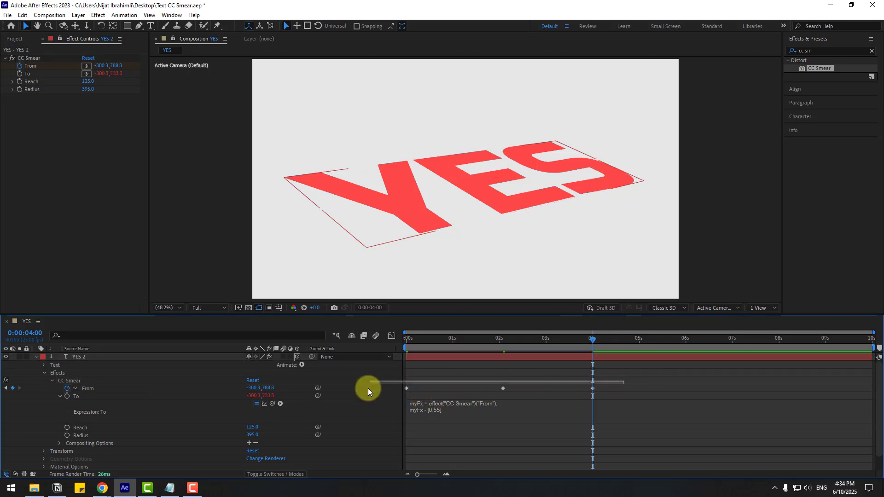
{"action": "right_click", "coordinate": [406, 389]}
{"action": "left_click", "coordinate": [559, 413]}
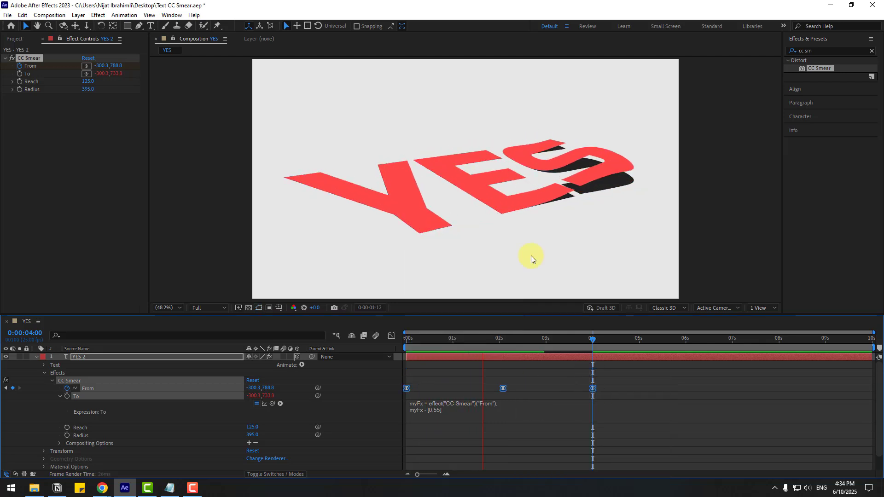
Steepen the From speed curve in the Graph Editor to about 91% influence.
{"action": "left_click", "coordinate": [508, 339]}
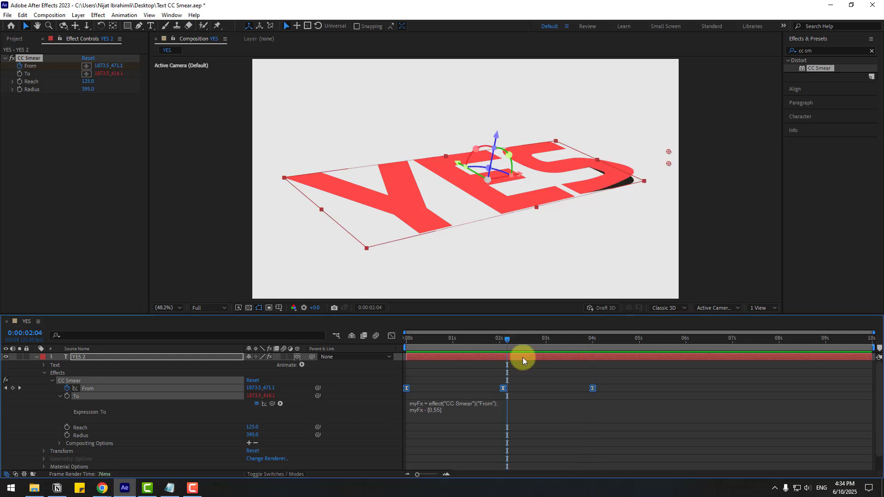
{"action": "left_click", "coordinate": [392, 336]}
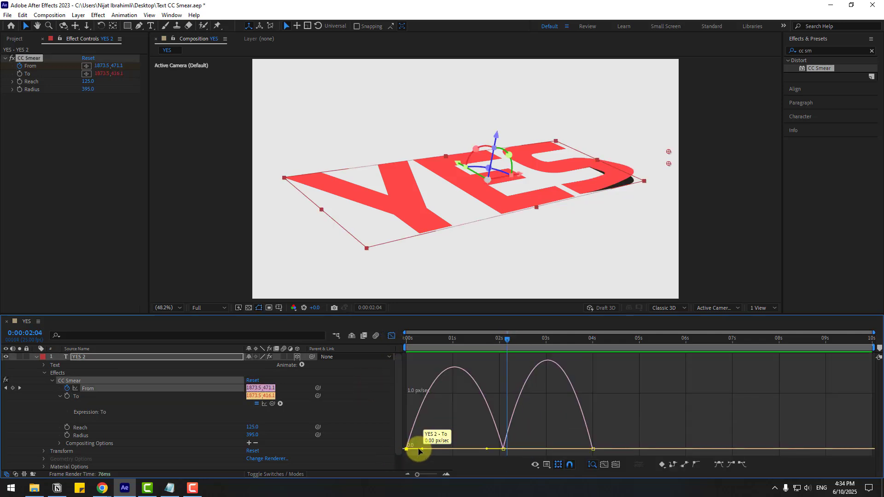
{"action": "left_click_drag", "start_coordinate": [423, 451], "coordinate": [552, 449]}
Preview the smear animation and stop playback around 4 seconds.
{"action": "key", "text": "space"}
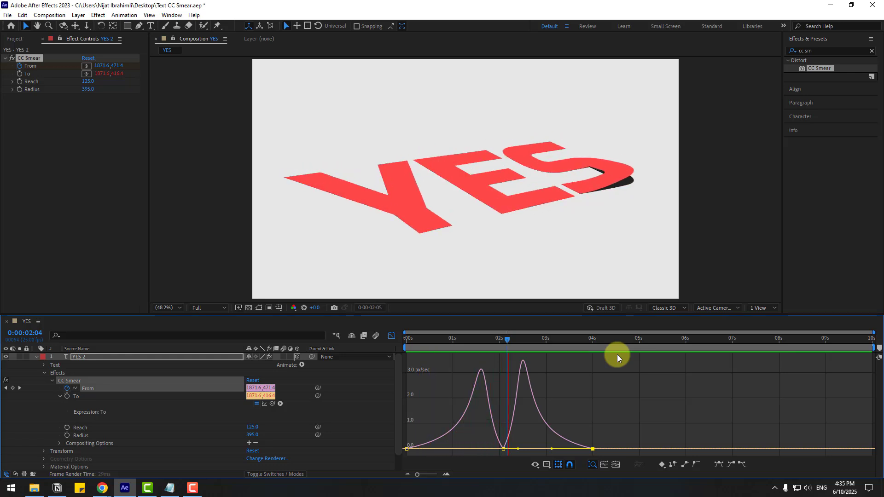
{"action": "left_click", "coordinate": [593, 341]}
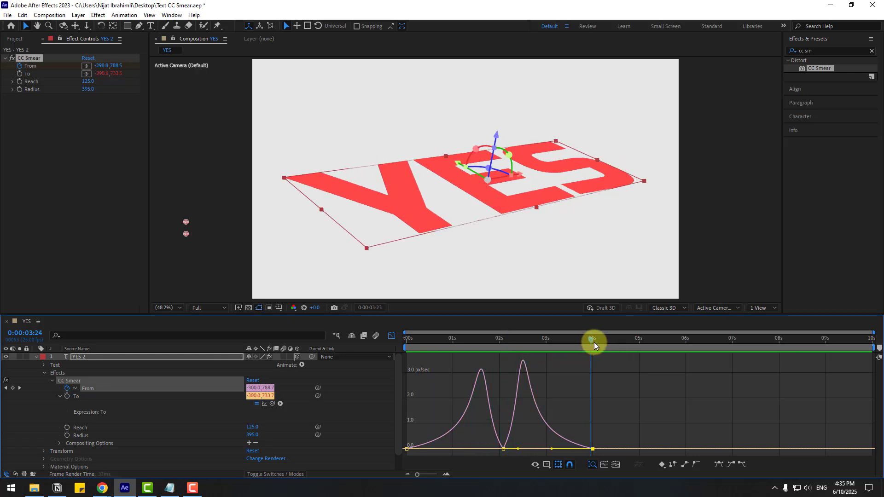
{"action": "key", "text": "b"}
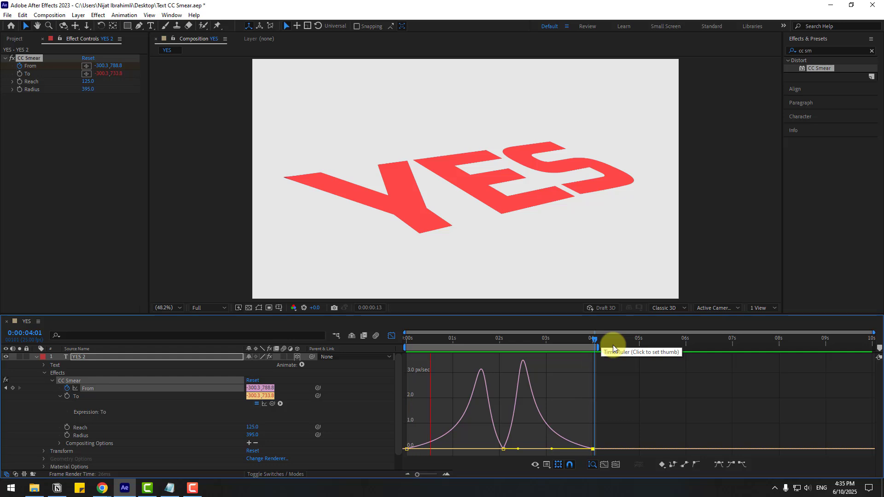